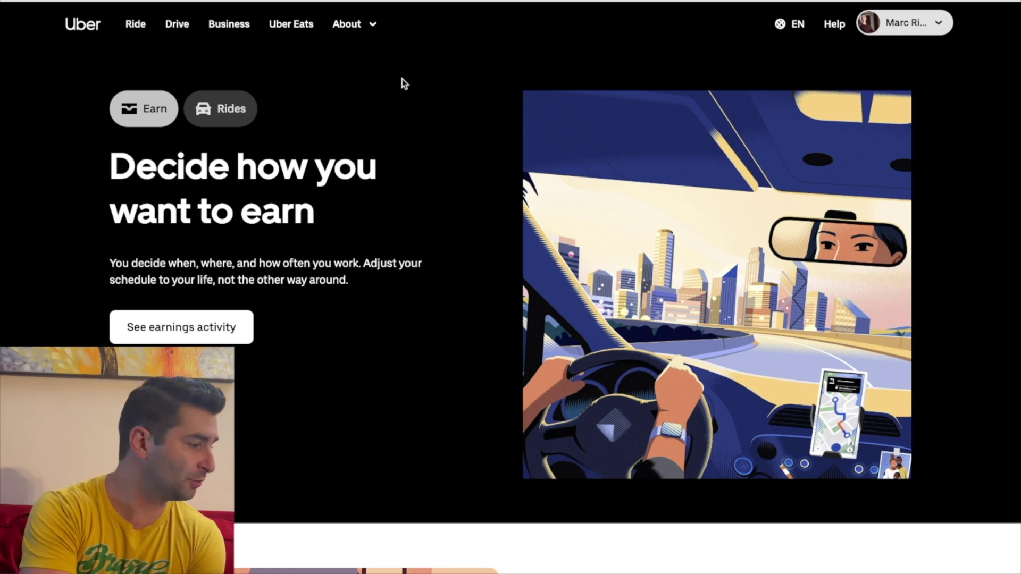
Step: Switch from the earnings page to the Ride page to request a trip
left_click(135, 26)
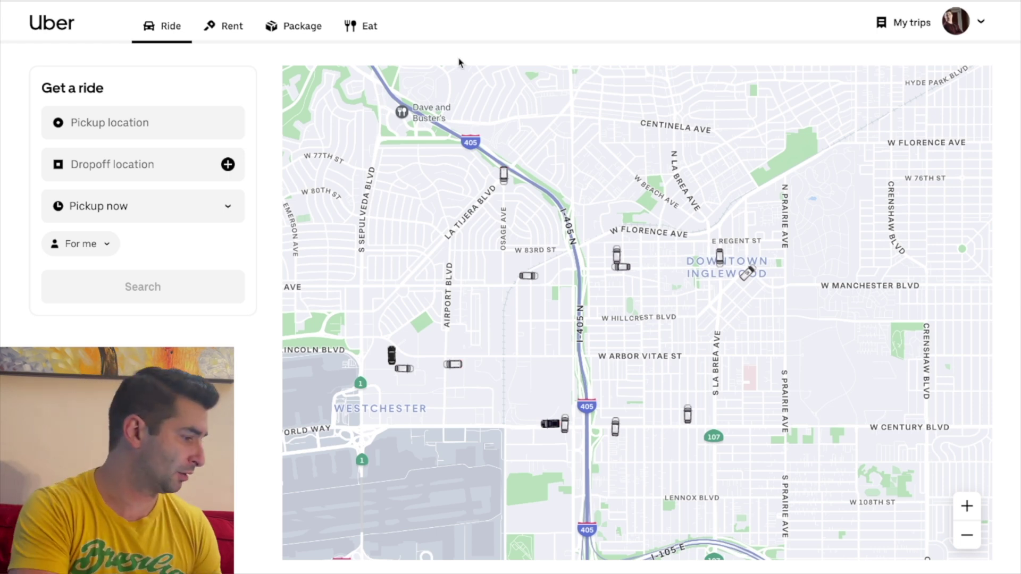
Step: Enter 'santa monica p' as the pickup and select Santa Monica Pier
left_click(135, 119)
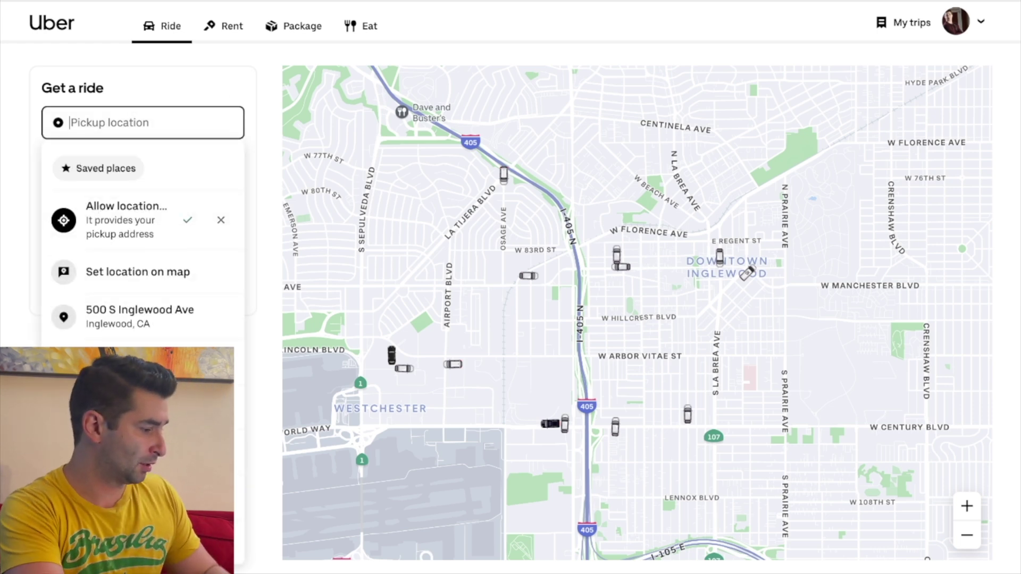
type("santa monica pier")
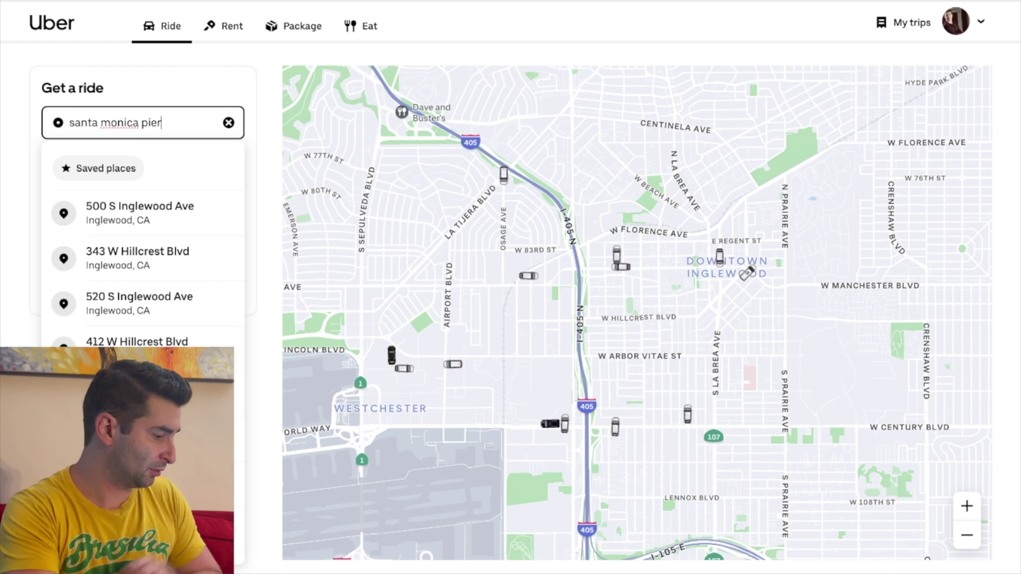
key("Return")
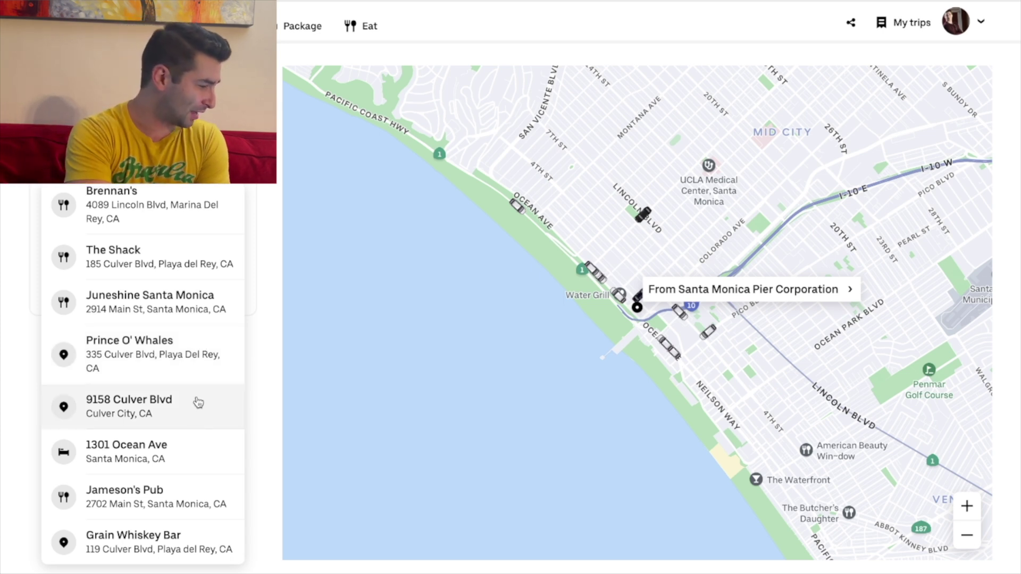
Step: Pick the Grain Whiskey Bar suggestion as dropoff, then bring up the pickup time options
left_click(208, 535)
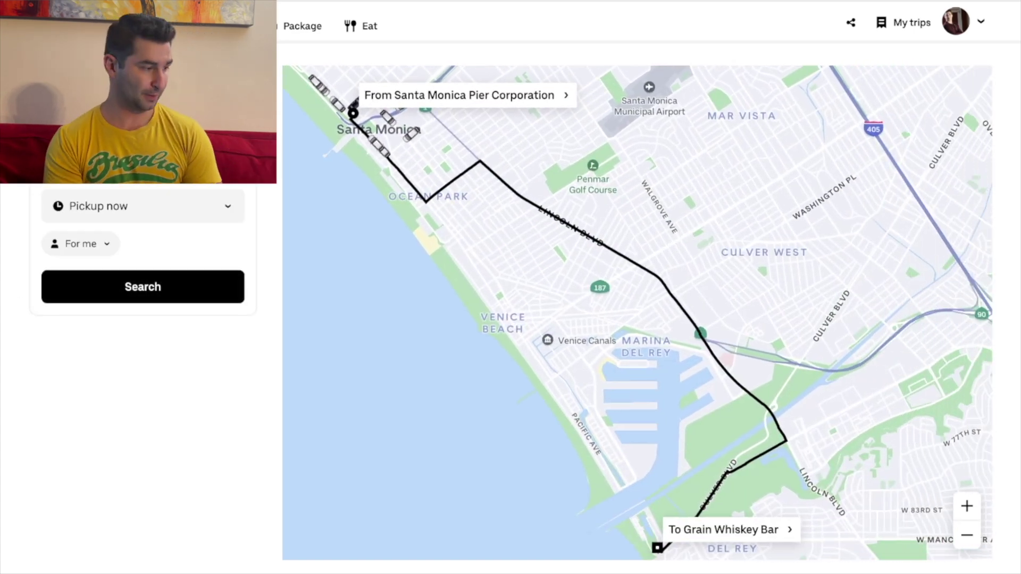
left_click(150, 213)
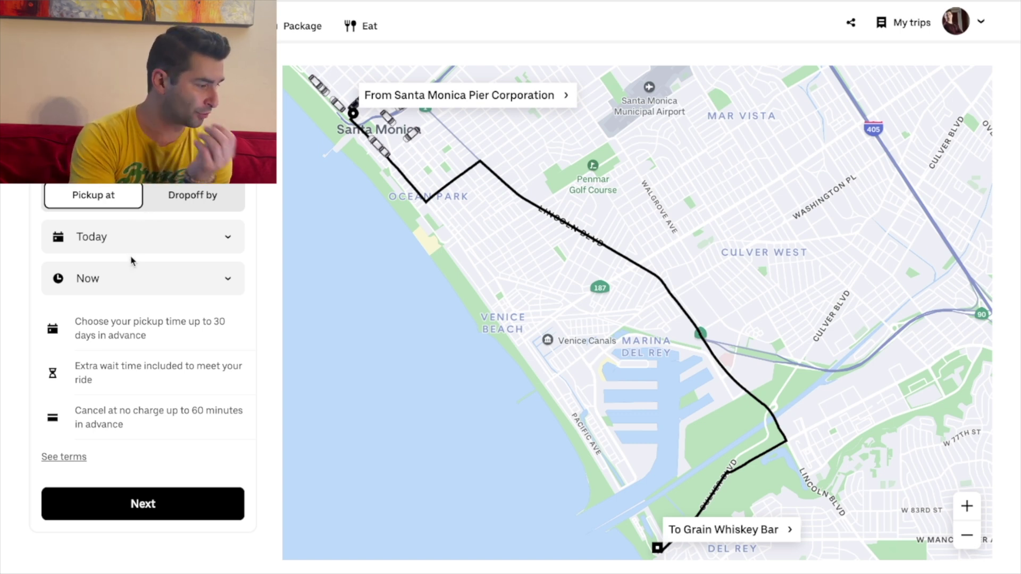
left_click(130, 285)
scroll(130, 394, "down", 4)
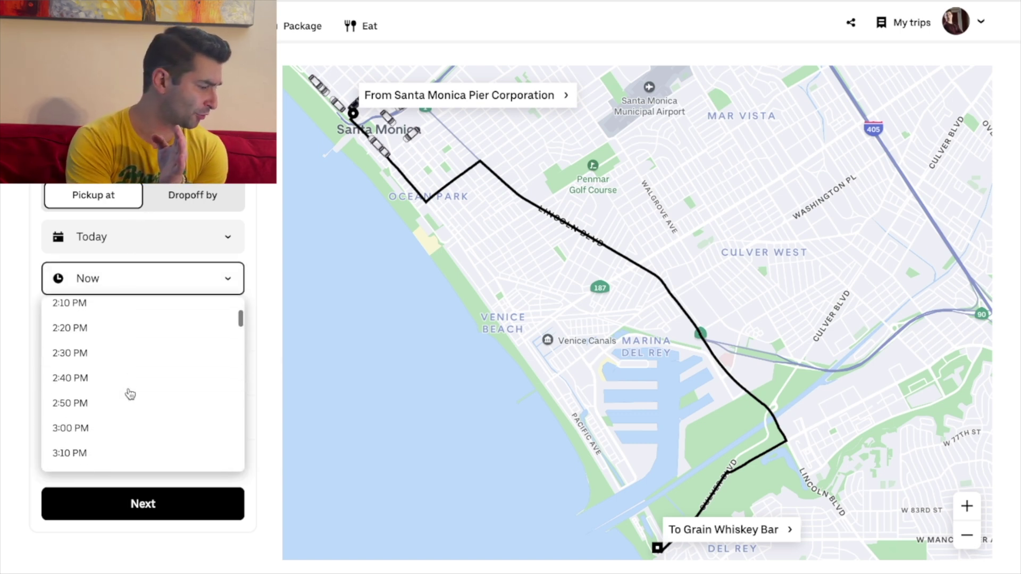
scroll(130, 393, "down", 5)
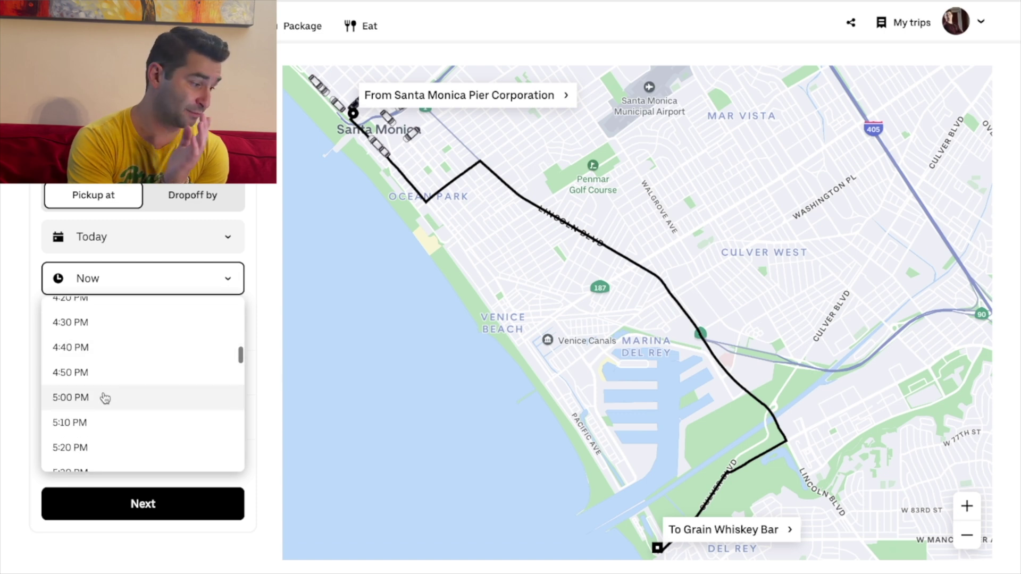
left_click(103, 397)
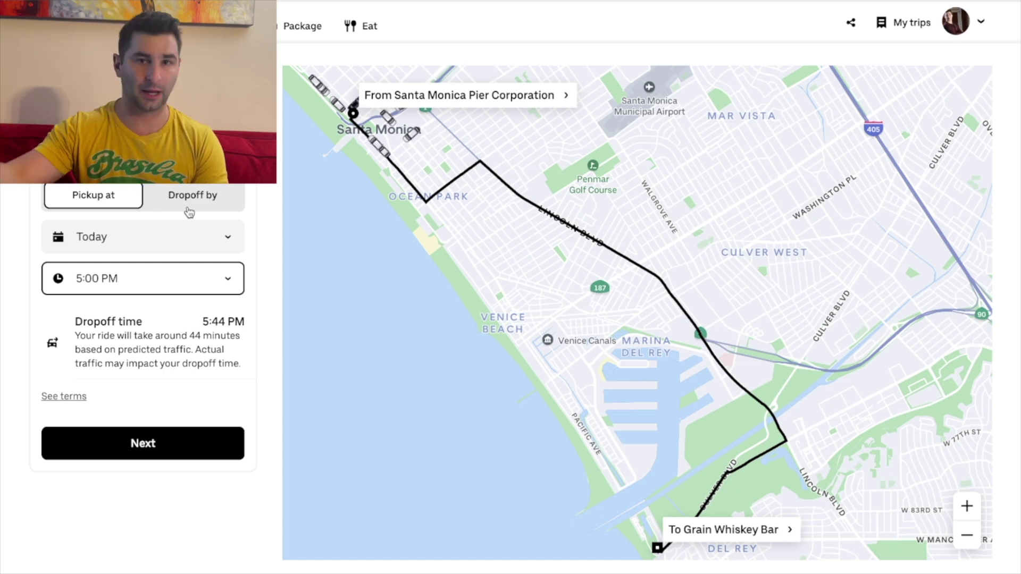
left_click(125, 277)
scroll(124, 329, "up", 5)
left_click(121, 314)
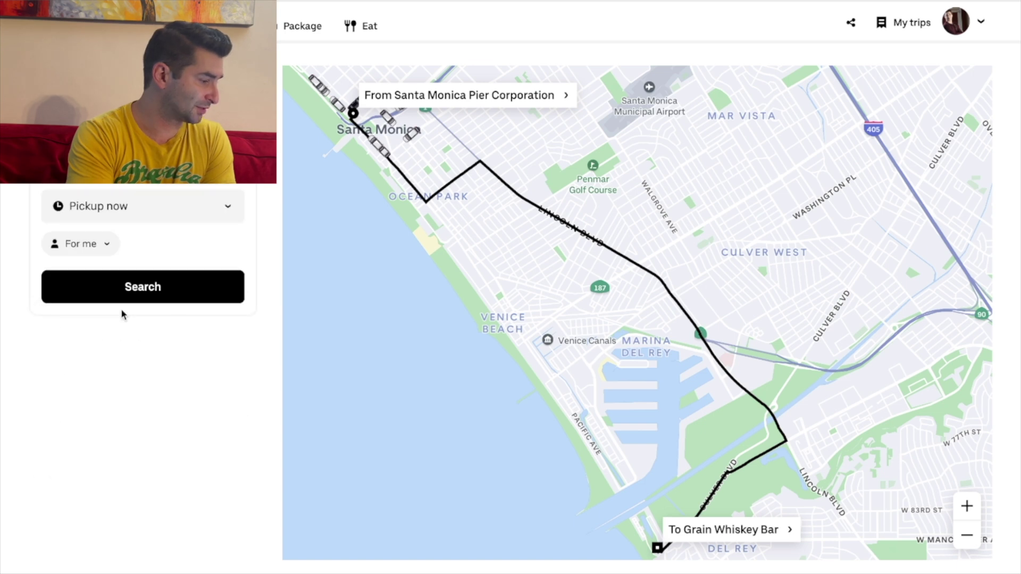
left_click(168, 222)
left_click(194, 203)
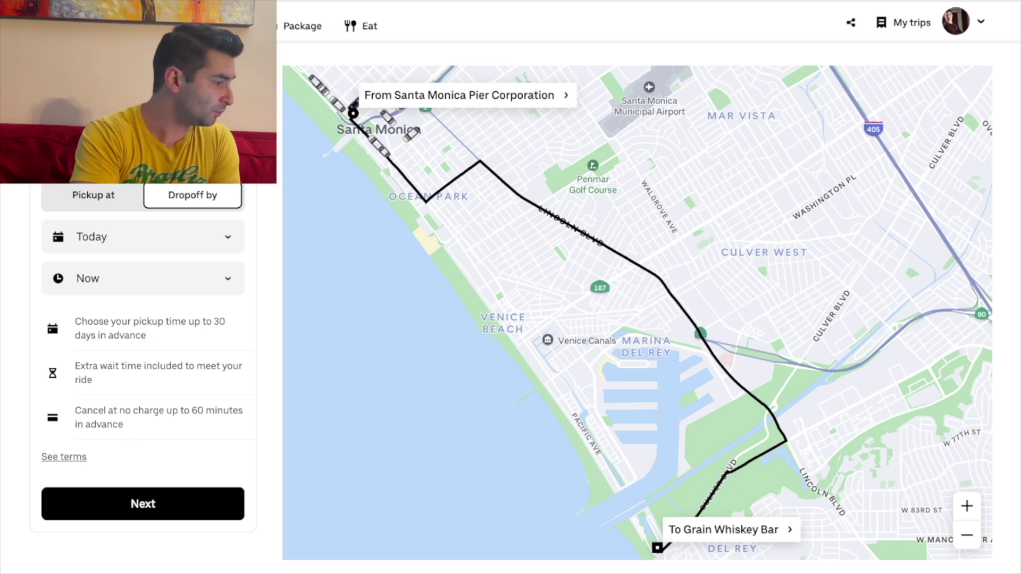
Step: Dismiss the scheduler unchanged and bring up the Switch rider choice, currently Me
left_click(146, 209)
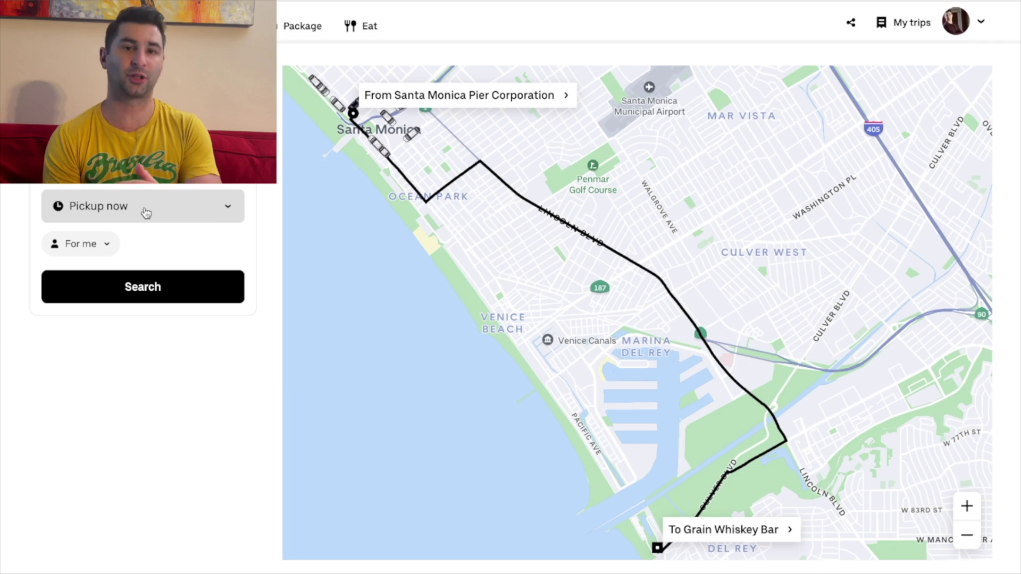
left_click(100, 243)
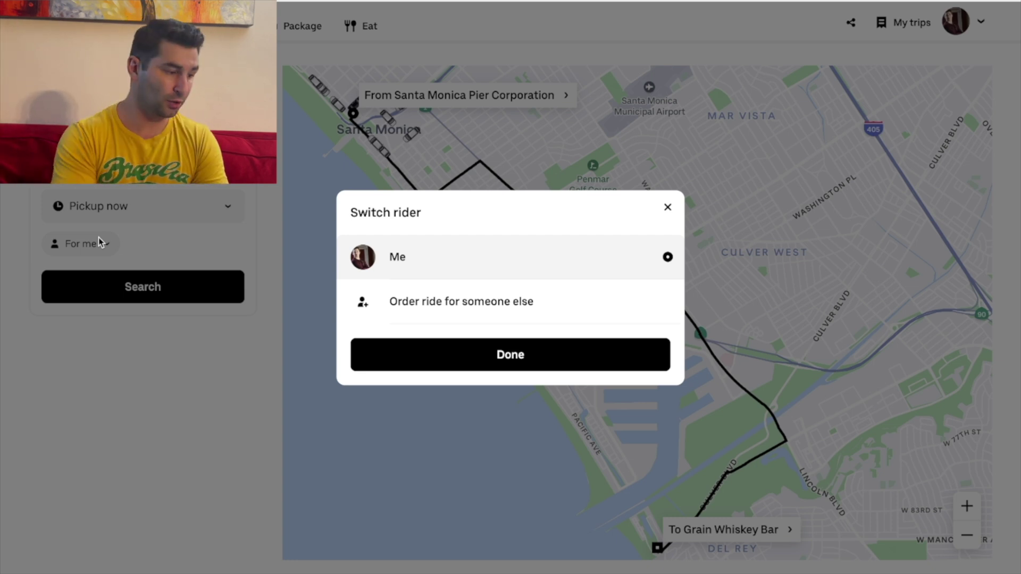
Step: Preview guest rides, keep the ride for Me, and search for ride options and prices
left_click(440, 316)
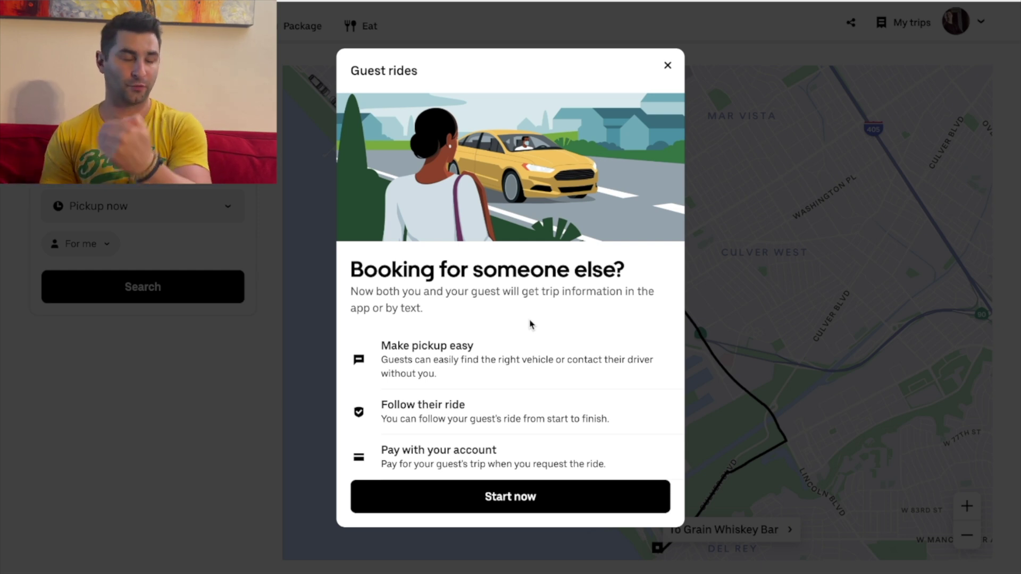
left_click(668, 67)
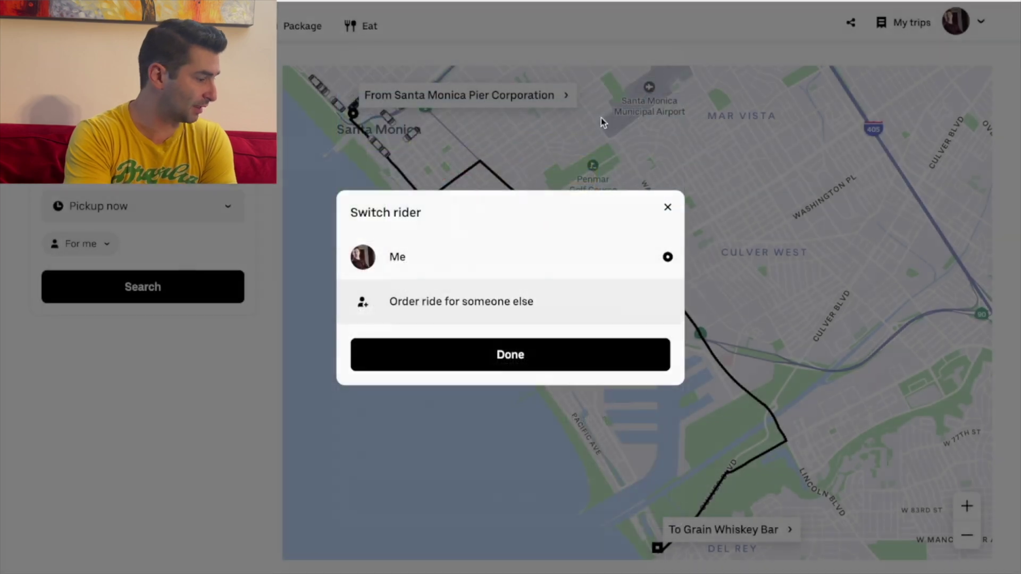
left_click(668, 208)
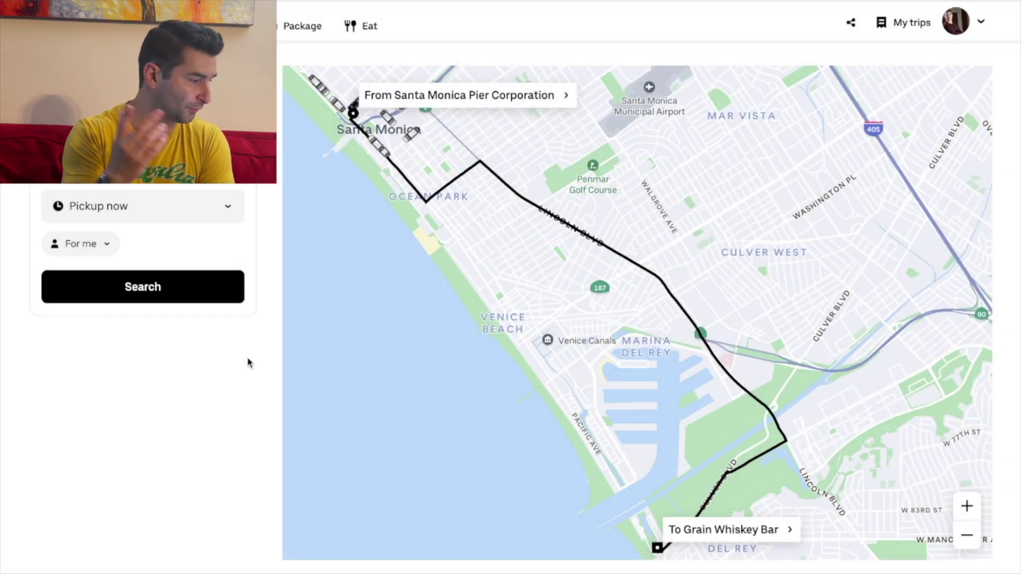
left_click(175, 297)
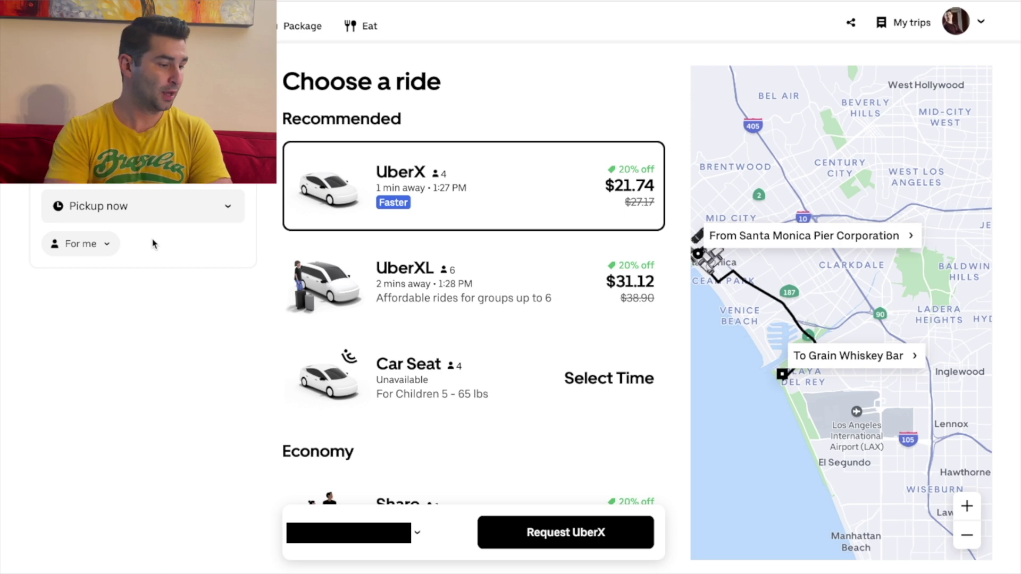
Step: Scroll the ride list from UberX $21.74 down to Black $64.97 and Lux $91.36, then back up
scroll(504, 290, "down", 10)
scroll(504, 290, "up", 10)
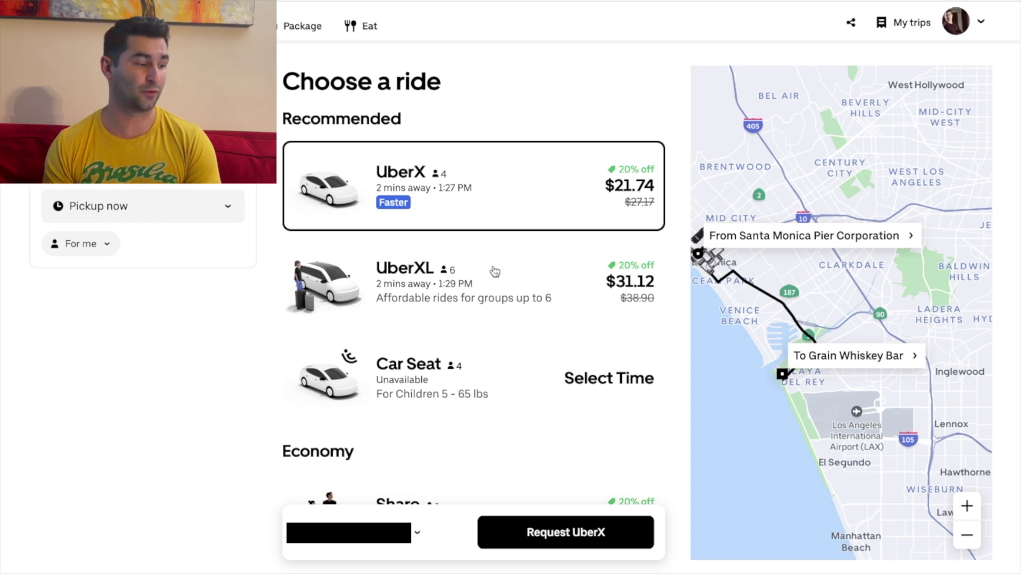
scroll(495, 272, "down", 6)
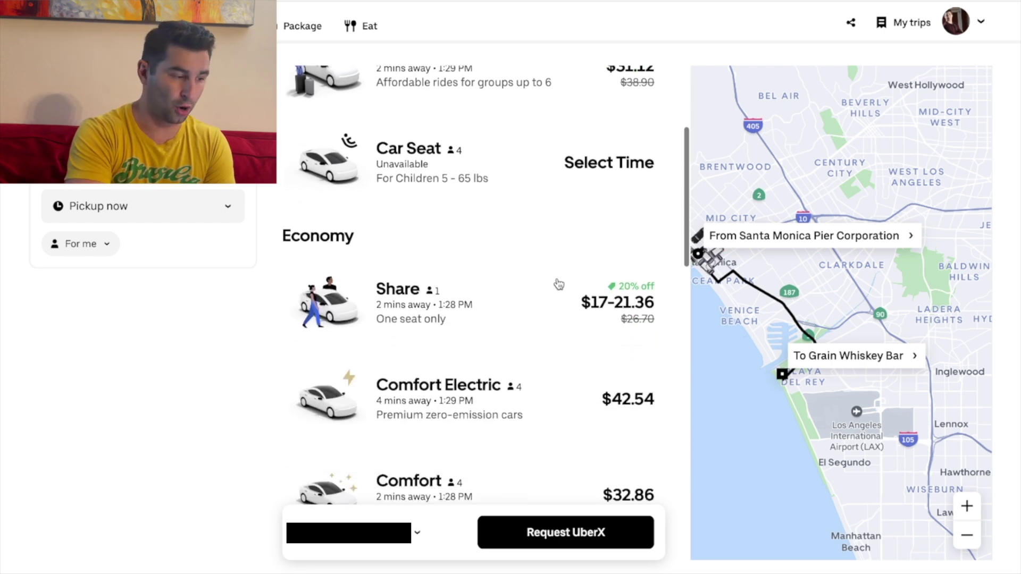
scroll(668, 250, "down", 1)
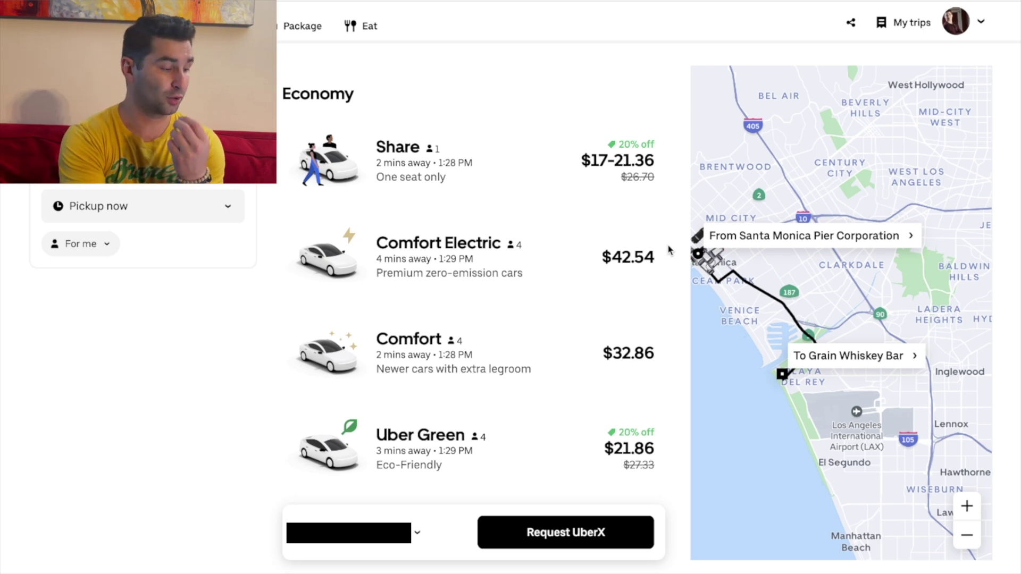
scroll(667, 251, "down", 2)
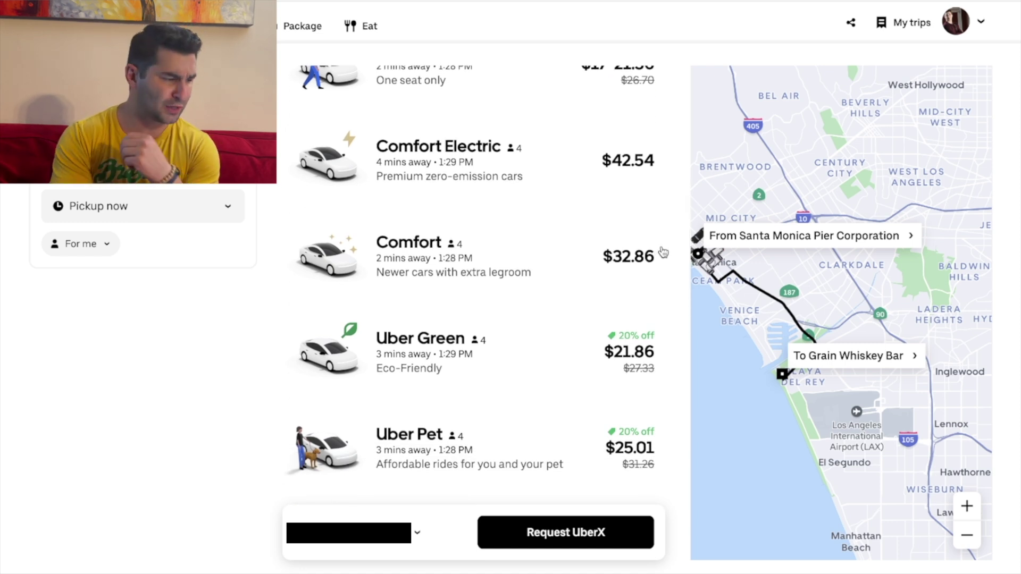
scroll(663, 252, "down", 3)
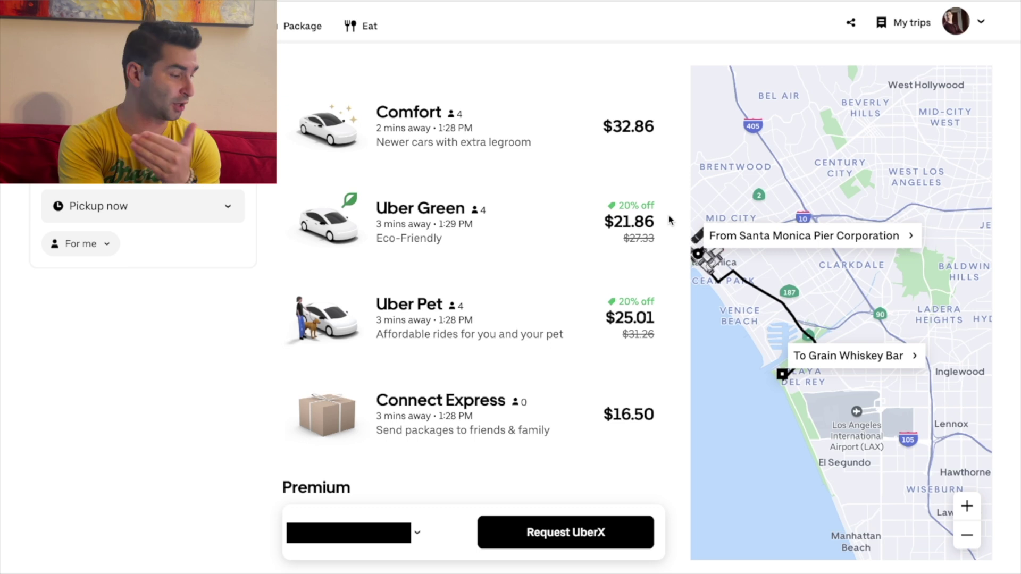
scroll(669, 219, "down", 2)
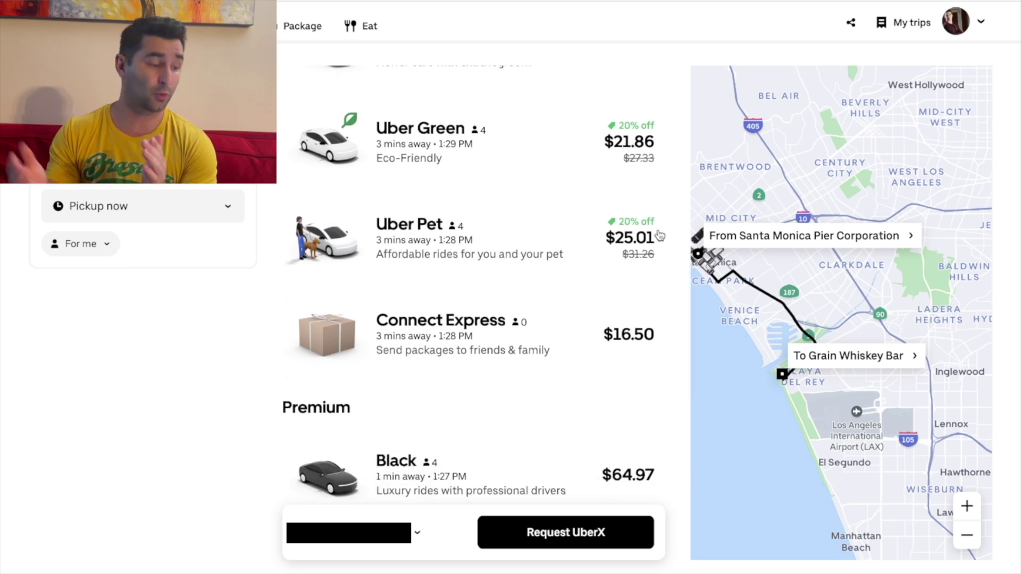
scroll(662, 238, "down", 7)
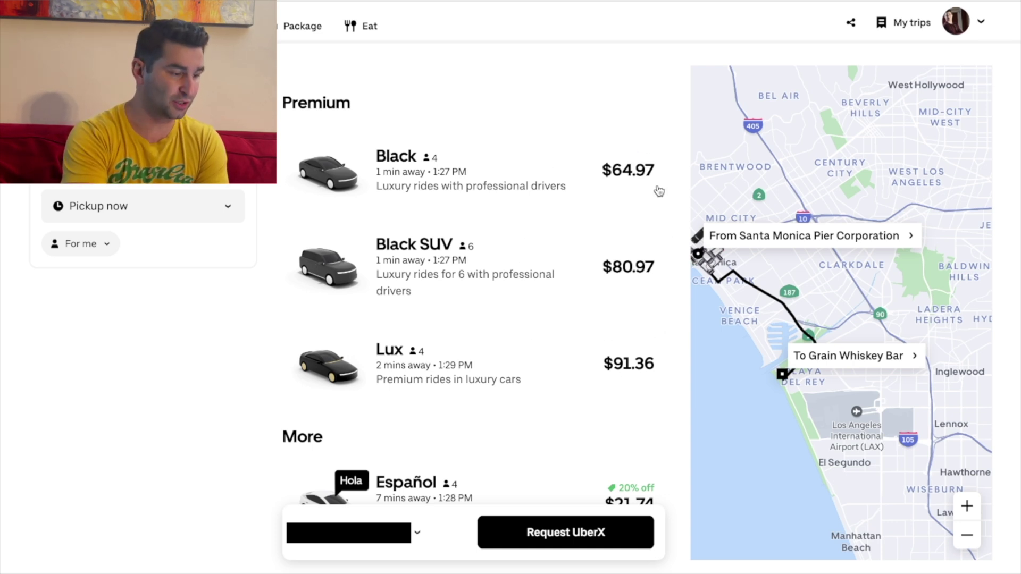
scroll(666, 319, "down", 5)
scroll(666, 321, "up", 3)
scroll(666, 321, "up", 10)
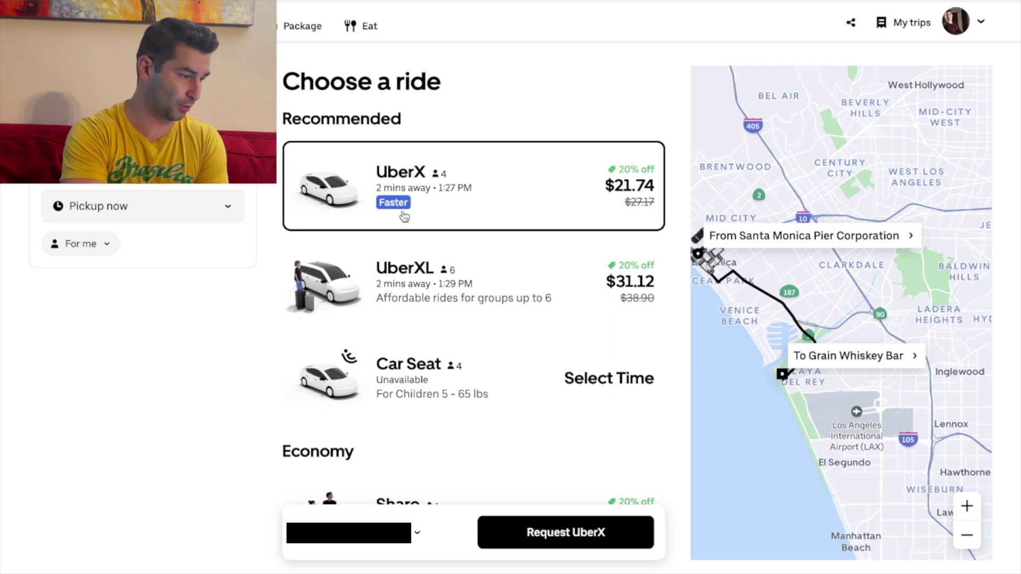
left_click(418, 536)
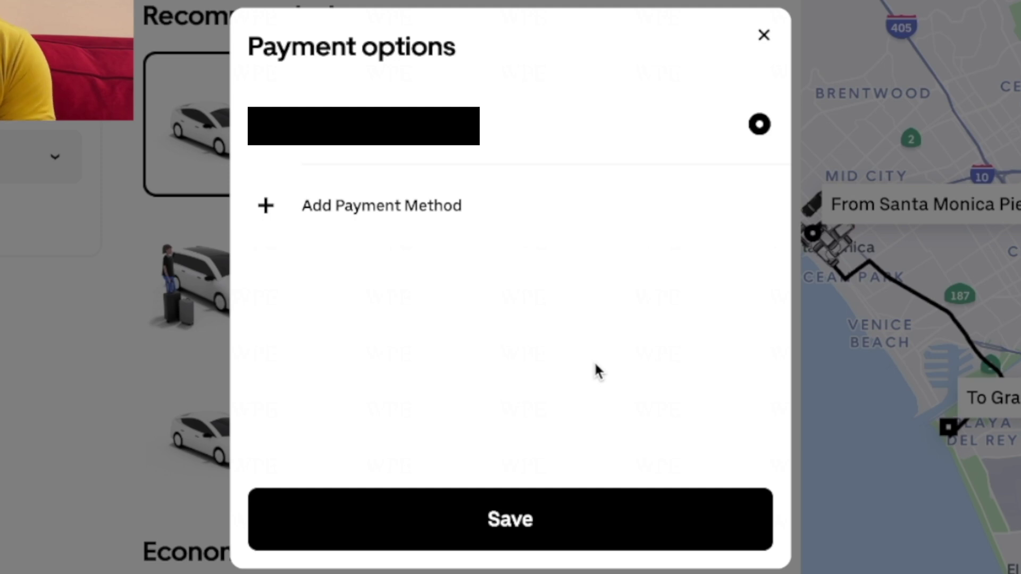
left_click(440, 210)
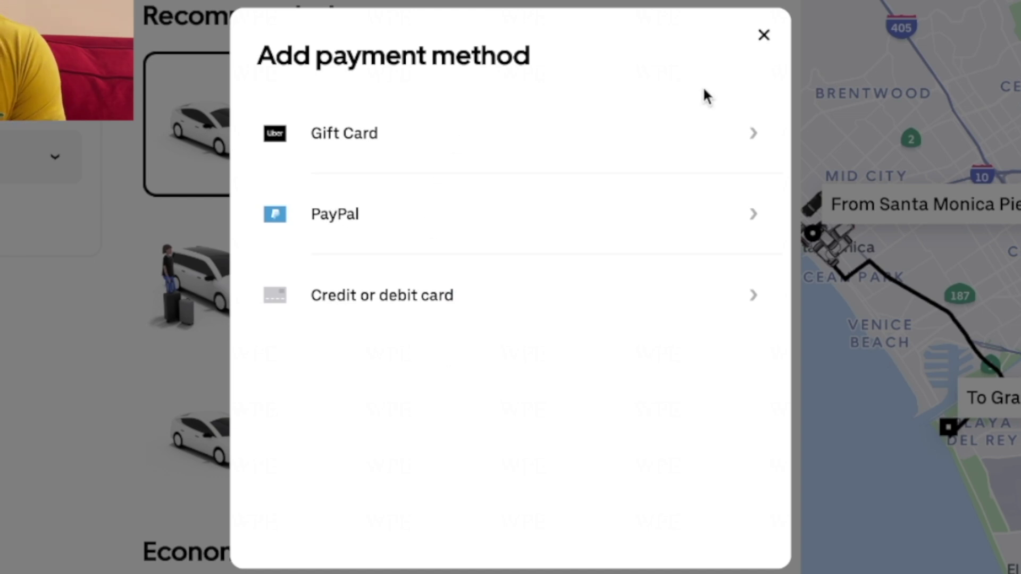
left_click(763, 35)
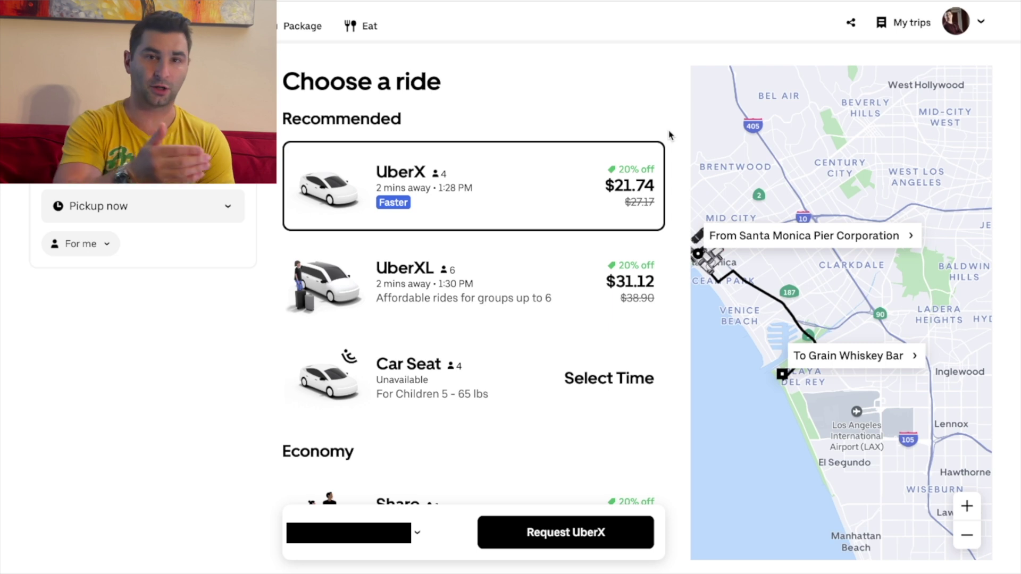